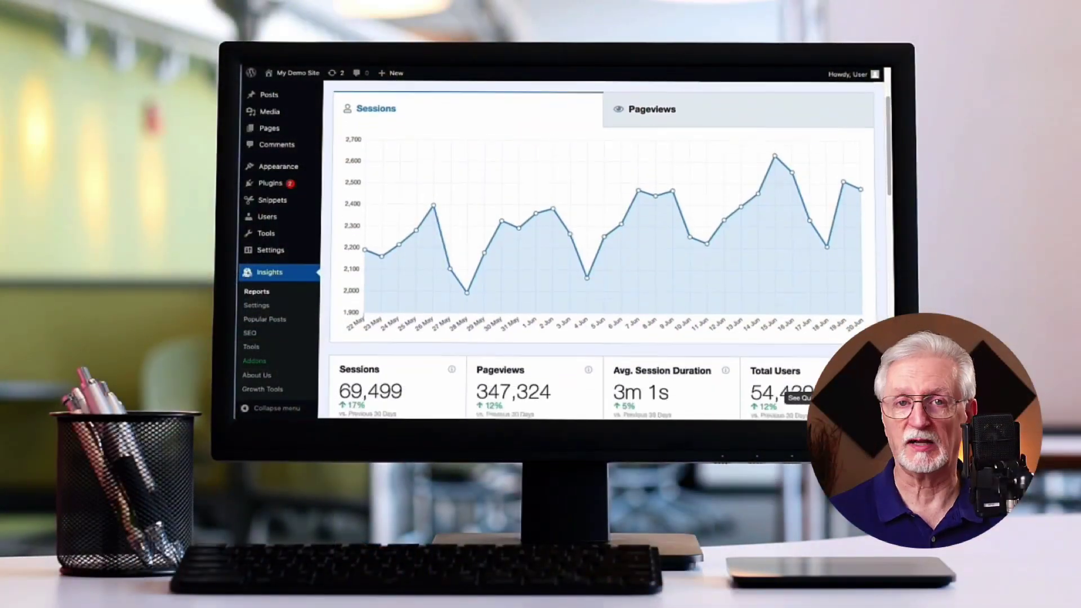
- Scroll down the MonsterInsights Features and Addons page to review its Analytics Tracking list
scroll(602, 254, down, 1)
scroll(602, 253, down, 1)
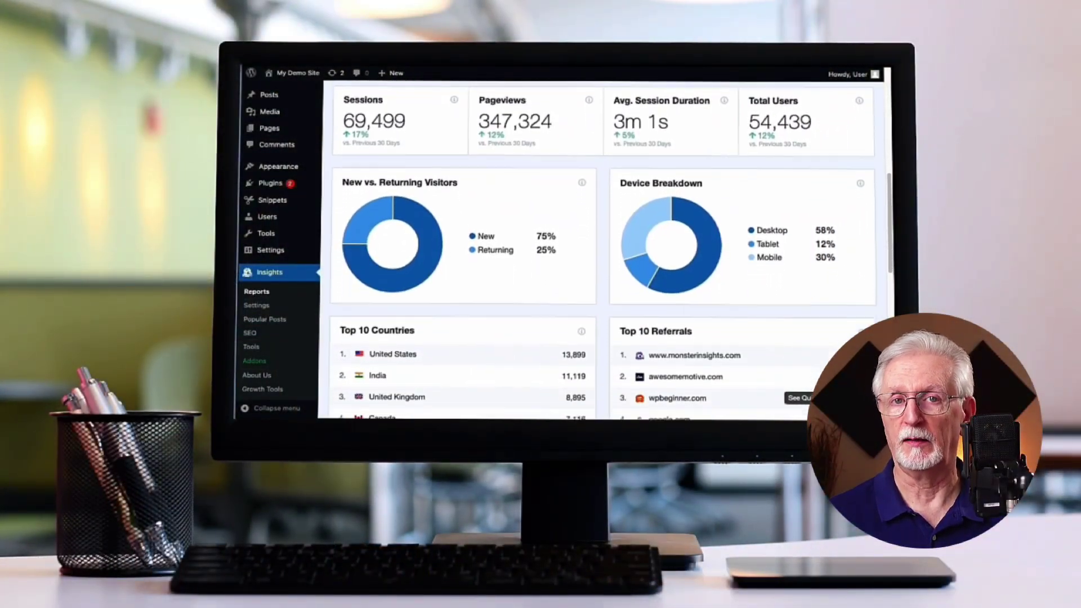
scroll(602, 253, down, 1)
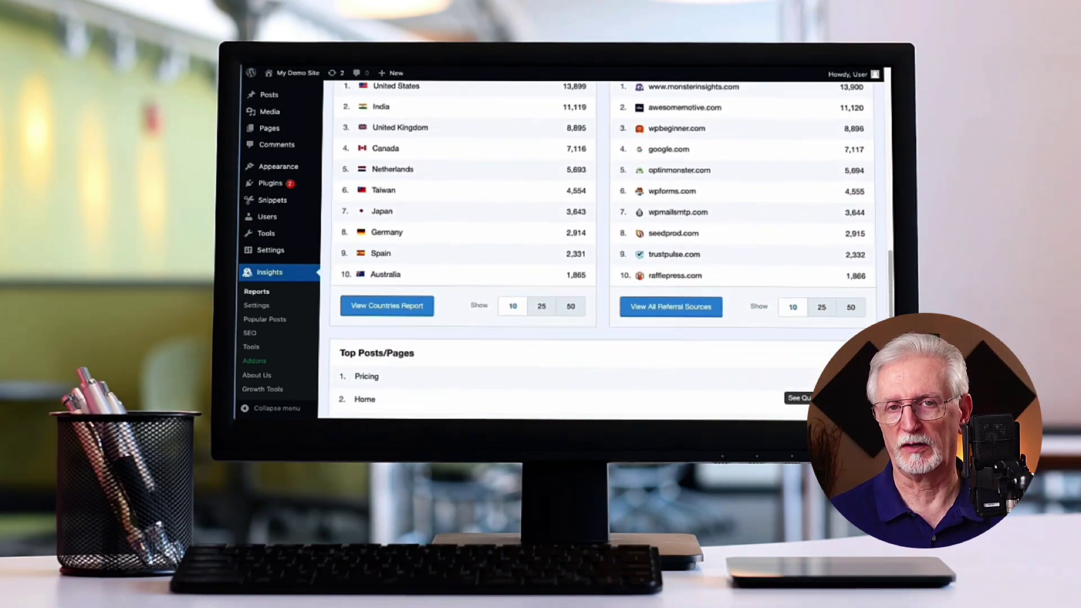
scroll(602, 253, down, 4)
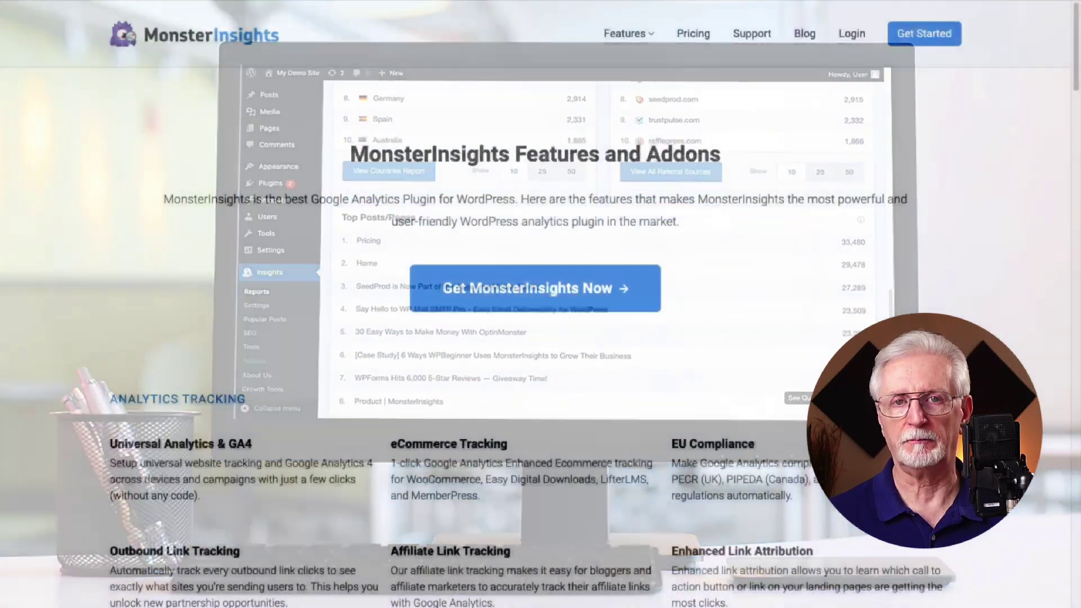
scroll(535, 304, down, 3)
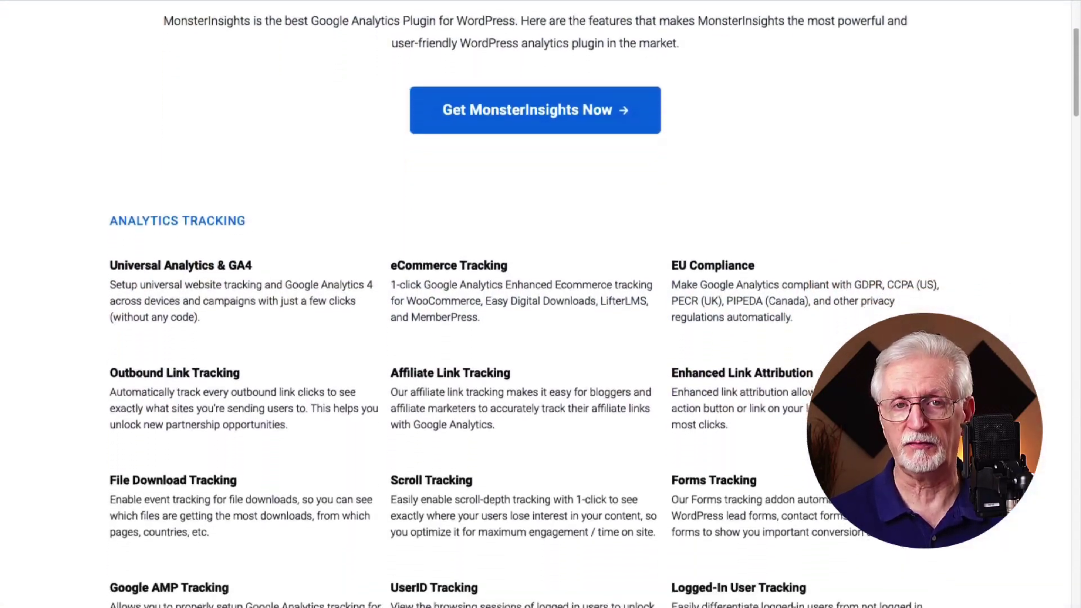
scroll(535, 304, down, 3)
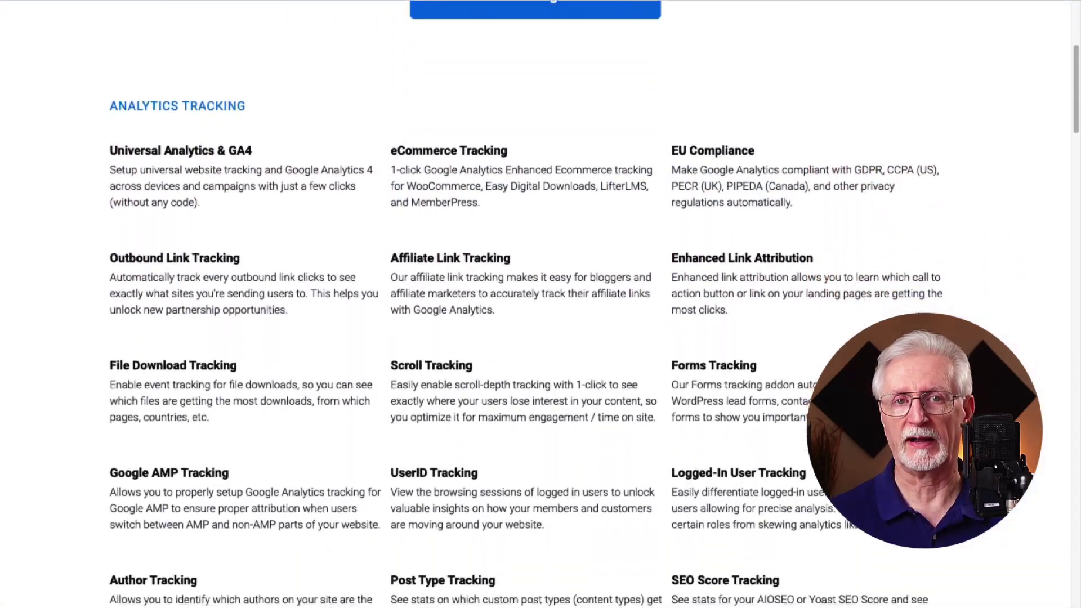
scroll(534, 304, down, 3)
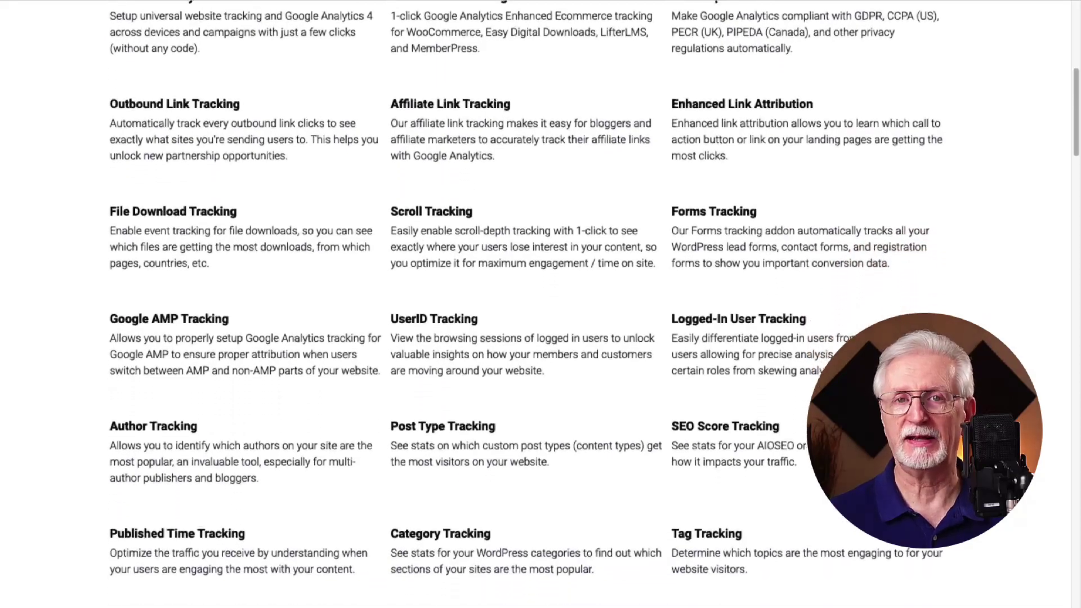
scroll(535, 304, down, 3)
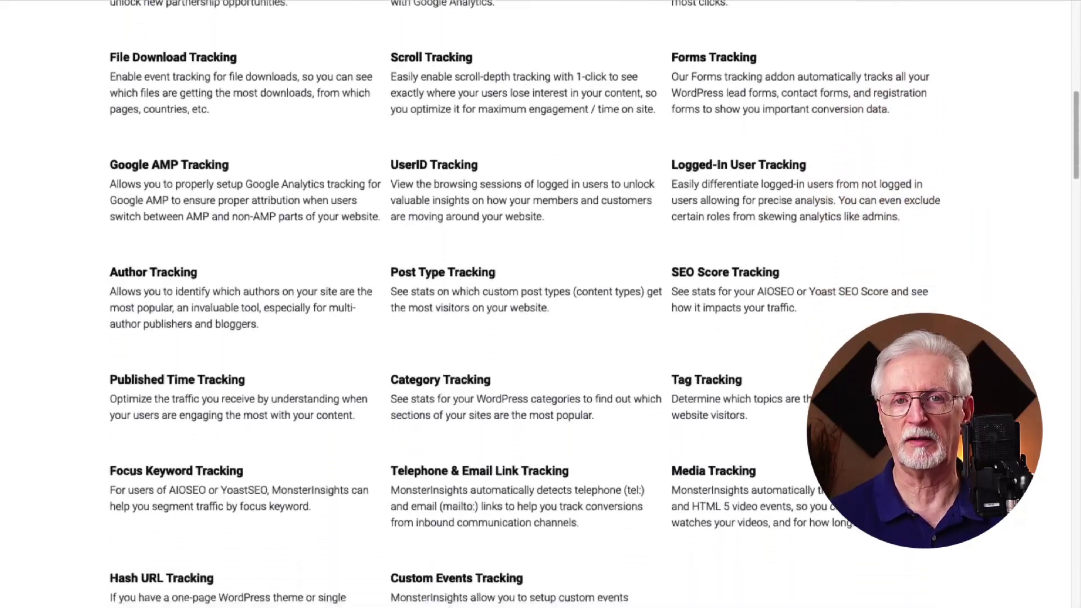
scroll(535, 304, down, 3)
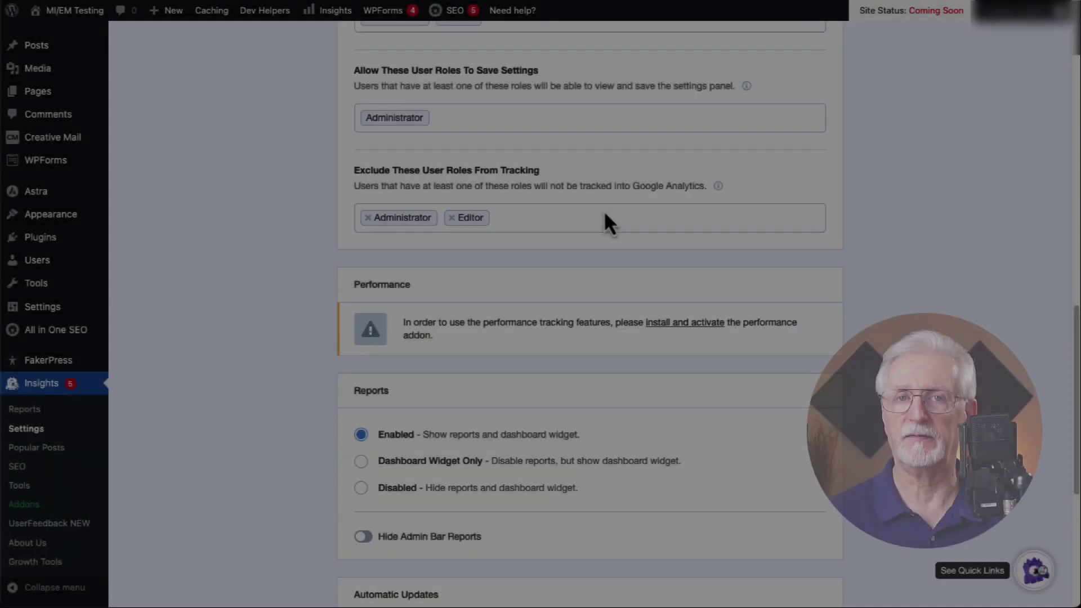
- Review the Exclude These User Roles From Tracking list, keeping only Administrator and Editor excluded
click(602, 222)
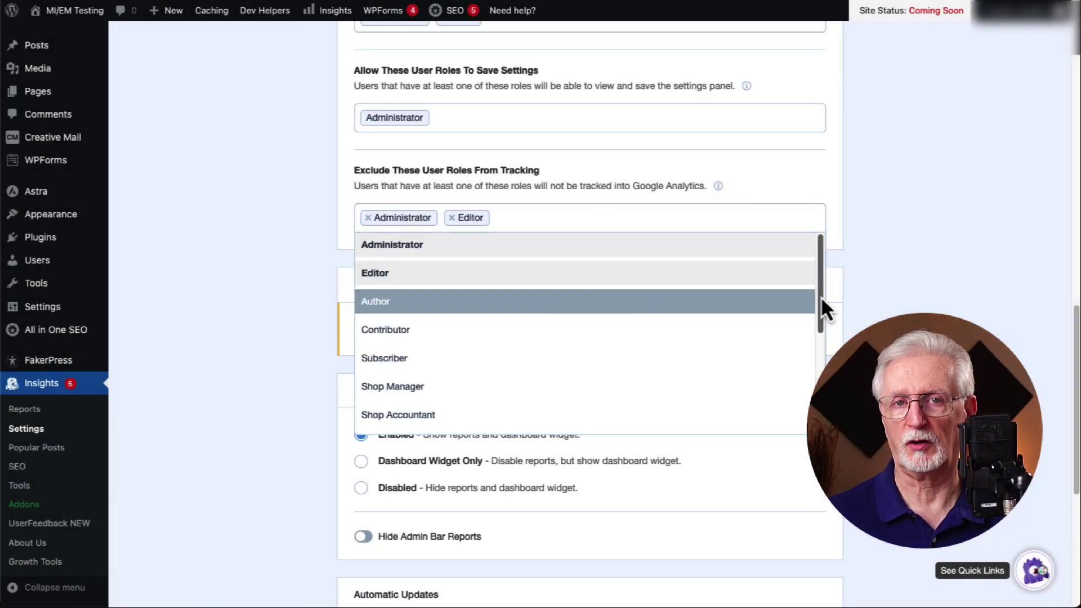
drag(819, 296, 822, 393)
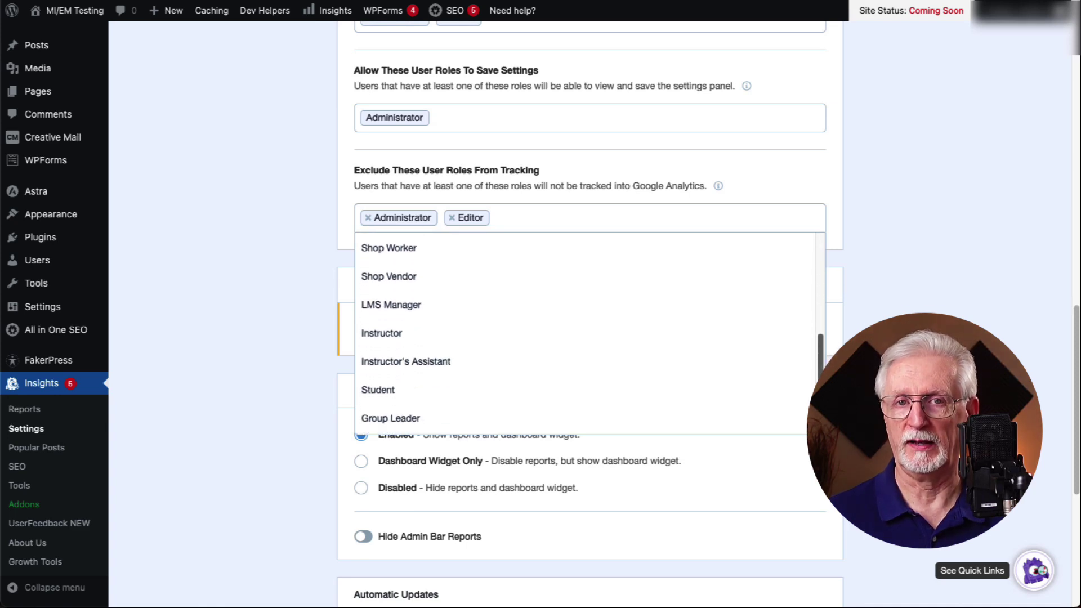
scroll(585, 332, up, 1)
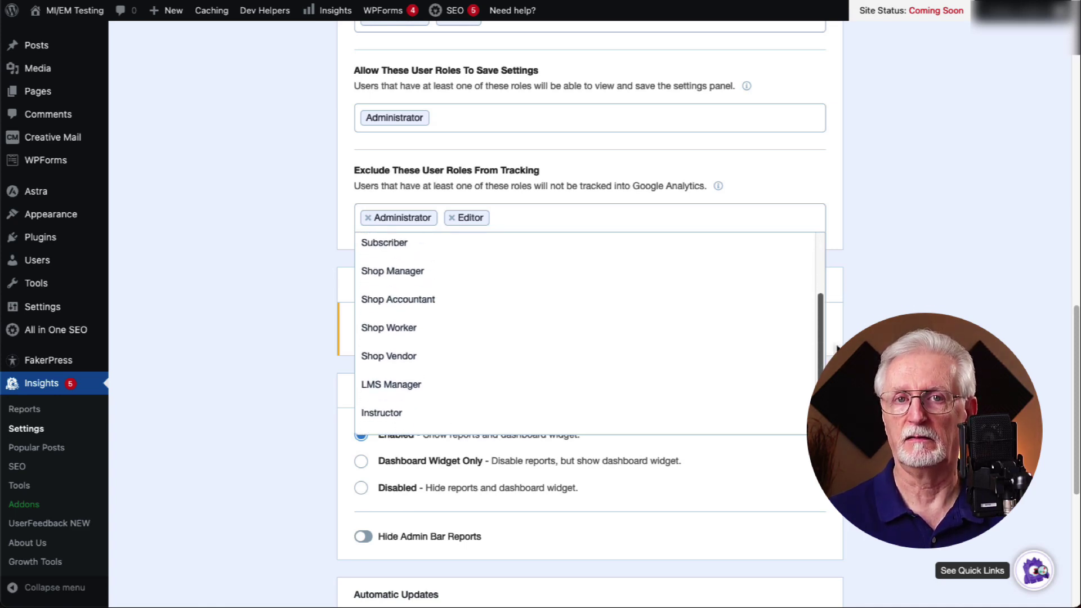
scroll(585, 332, up, 3)
click(874, 240)
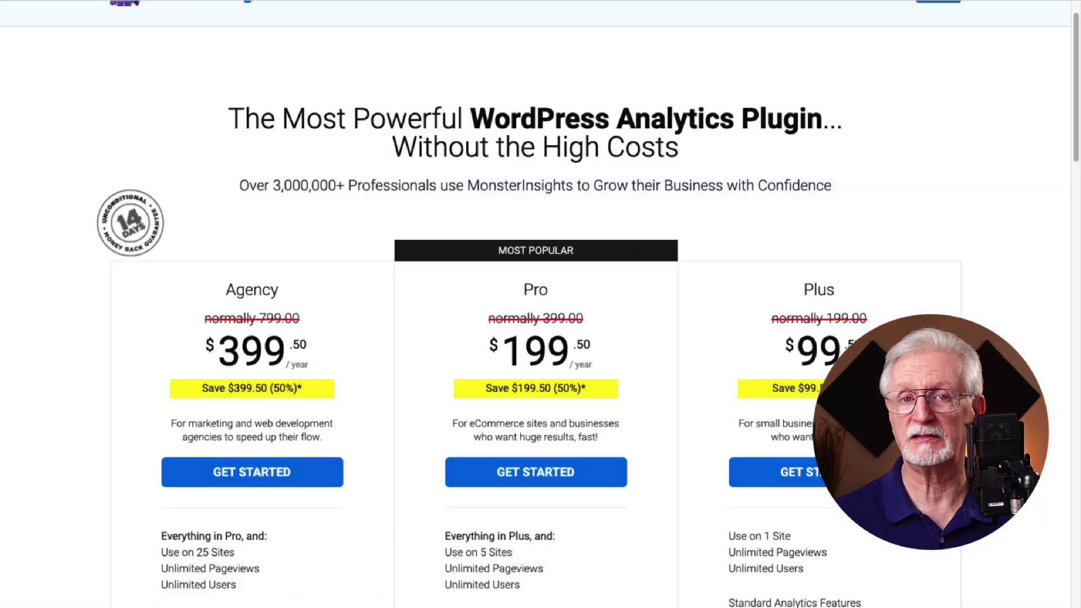
- Scroll through the MonsterInsights website homepage
scroll(535, 303, down, 3)
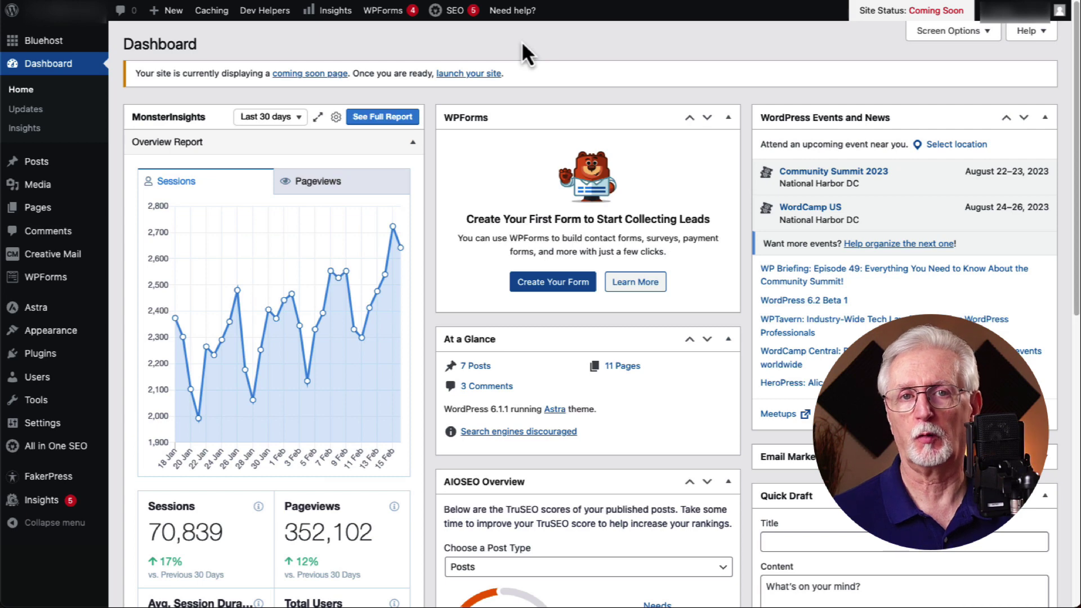
- Show Administrator and Editor in the Exclude roles dropdown of MonsterInsights Advanced Permissions settings
mouse_move(59, 507)
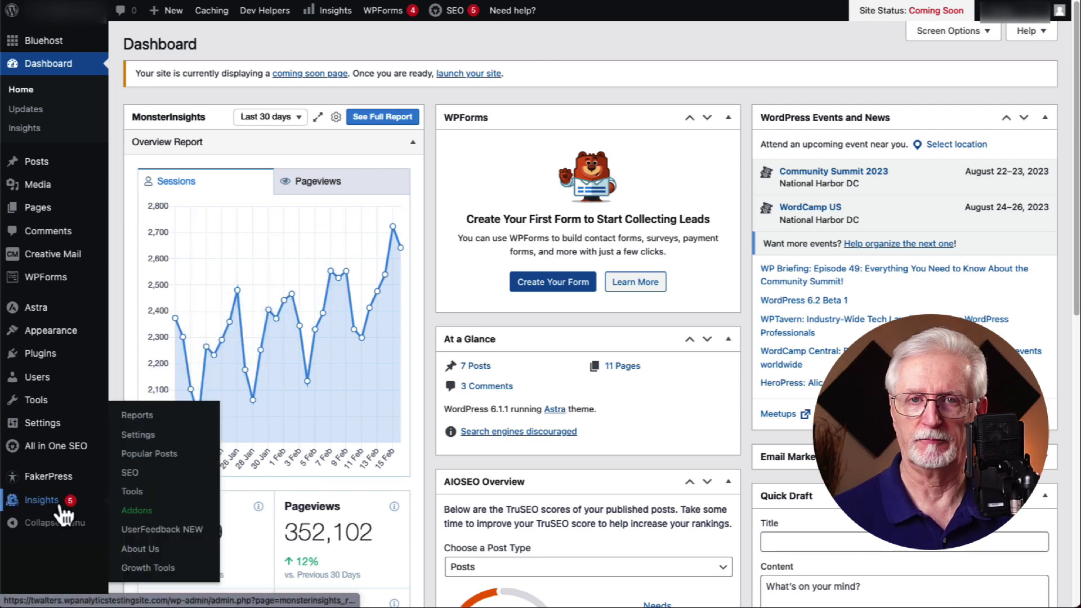
click(135, 436)
click(669, 97)
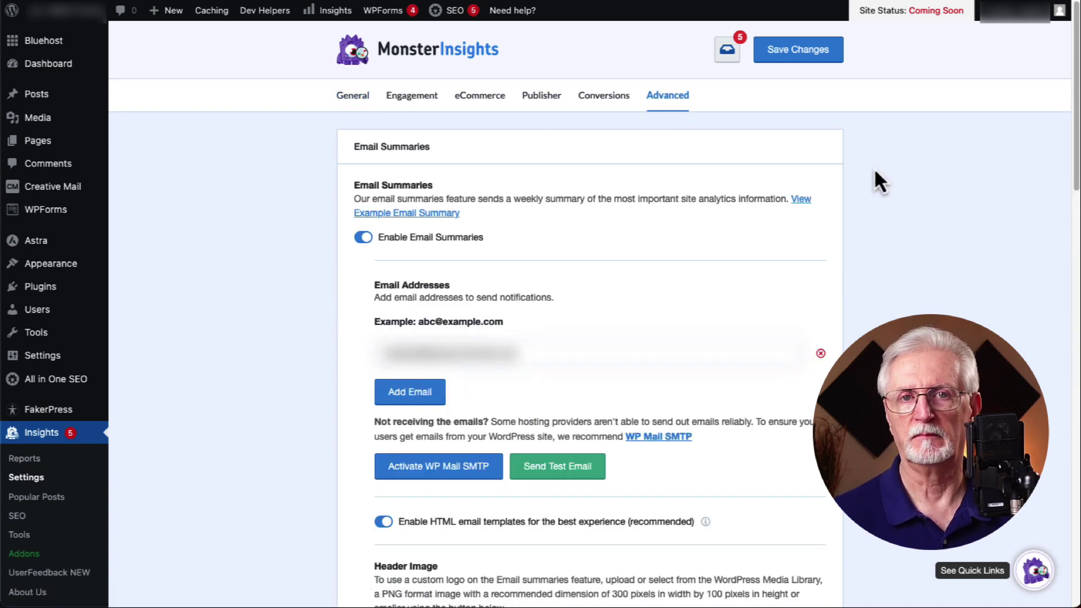
scroll(910, 211, down, 10)
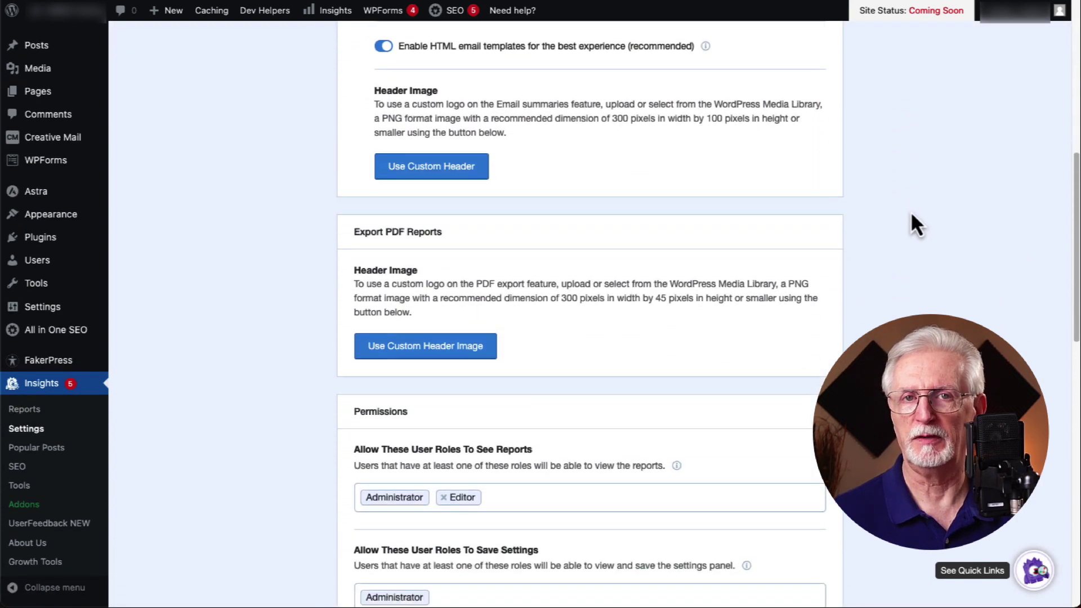
scroll(910, 211, down, 6)
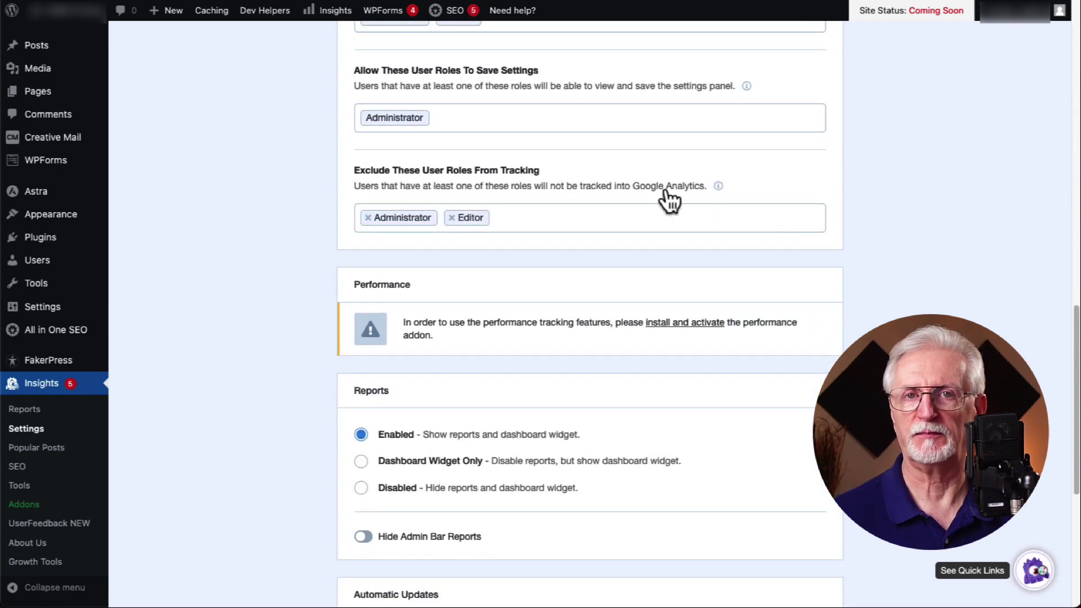
click(604, 219)
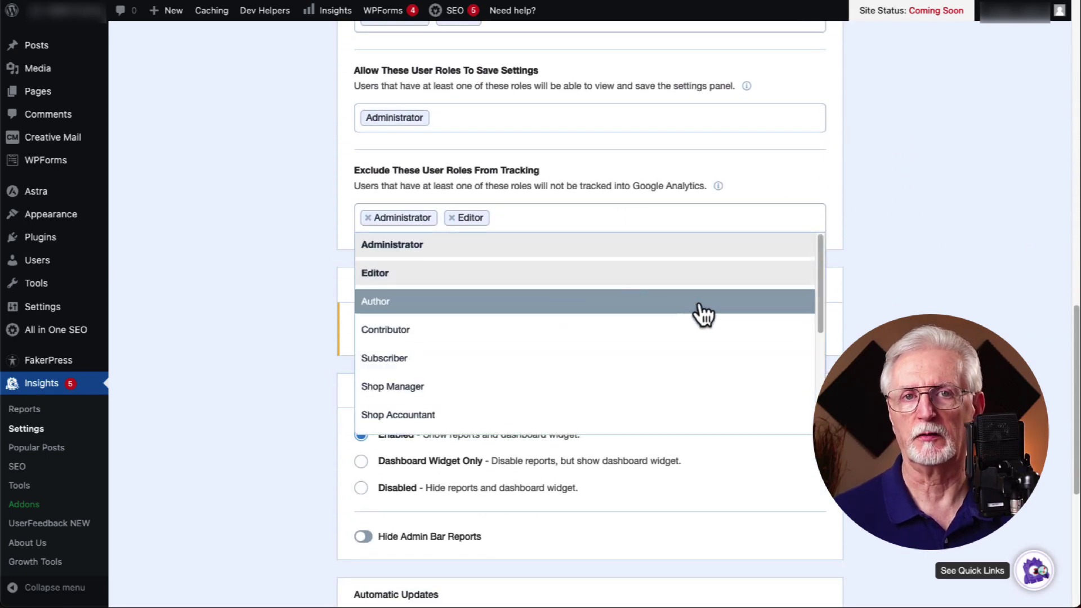
drag(819, 295, 820, 394)
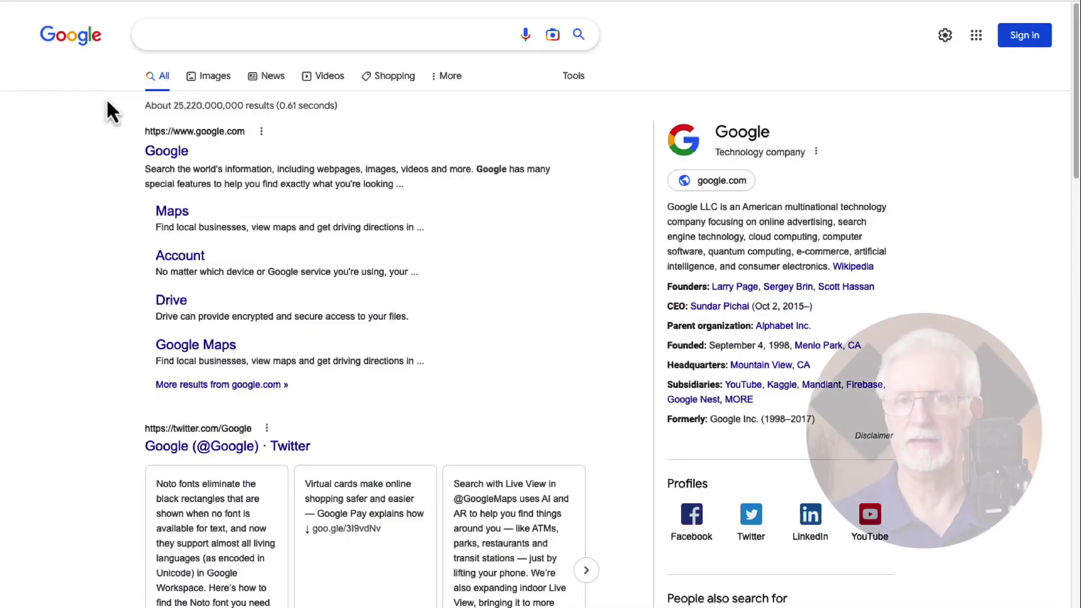
- Search Google for 'What is my IP'
click(140, 35)
text(What is my IP)
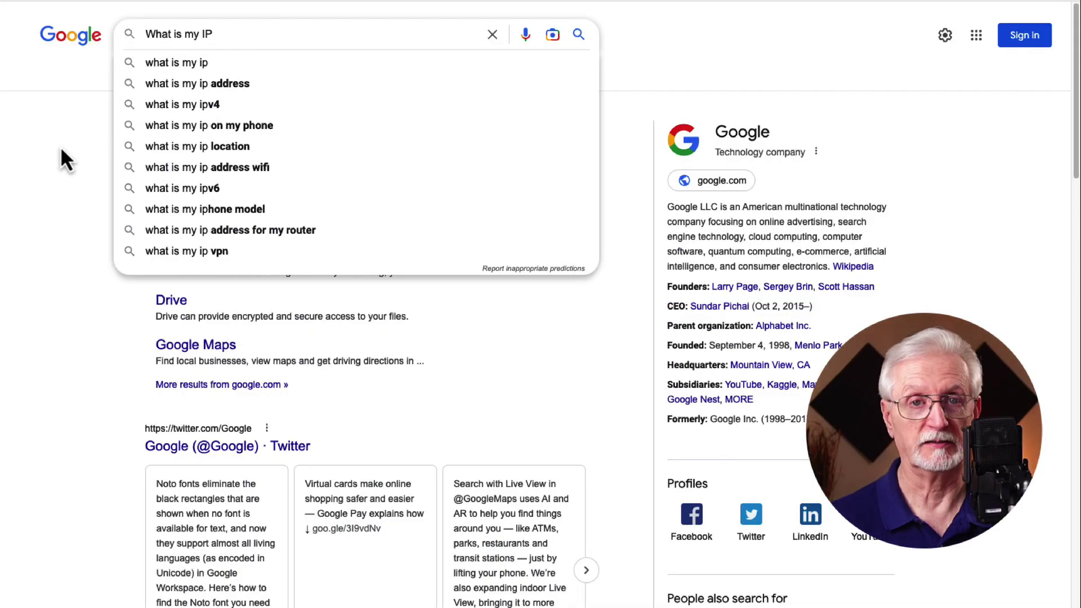
key(Return)
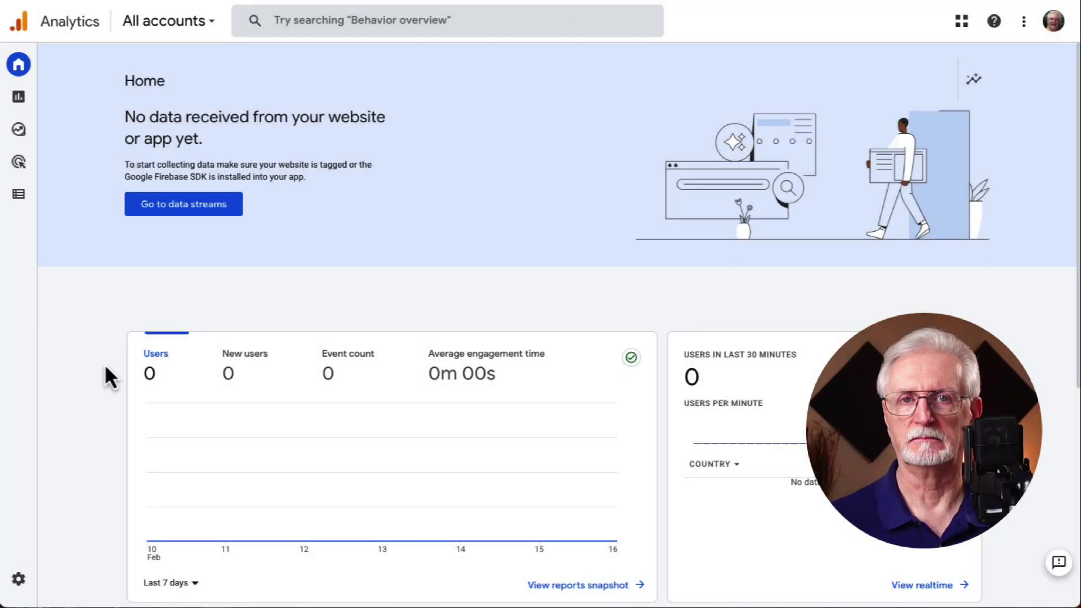
- Open the Google tag settings of the My Awesome Website - GA4 data stream
click(19, 583)
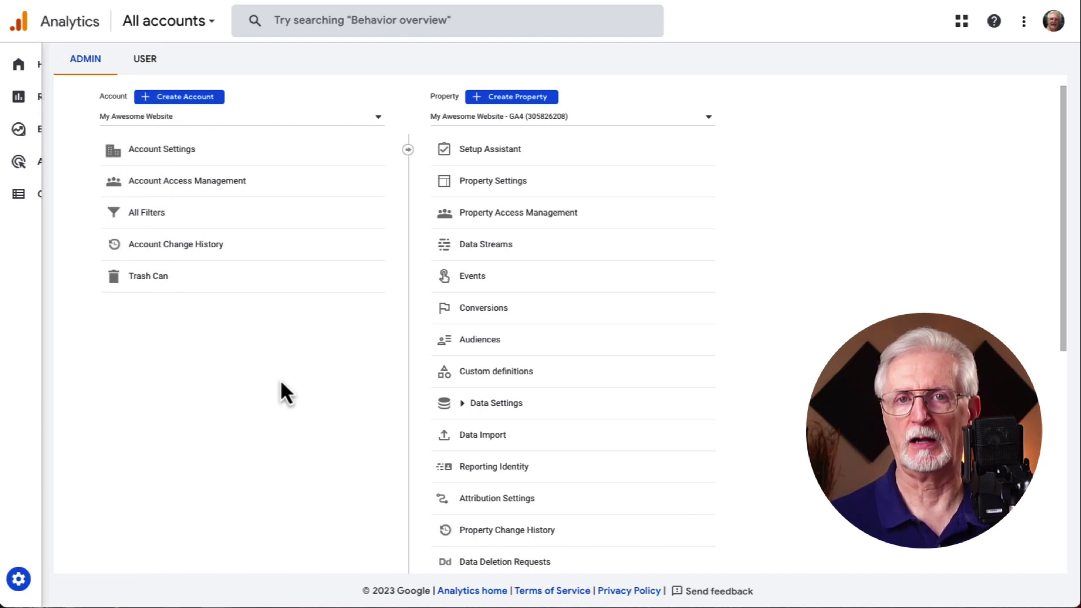
click(483, 251)
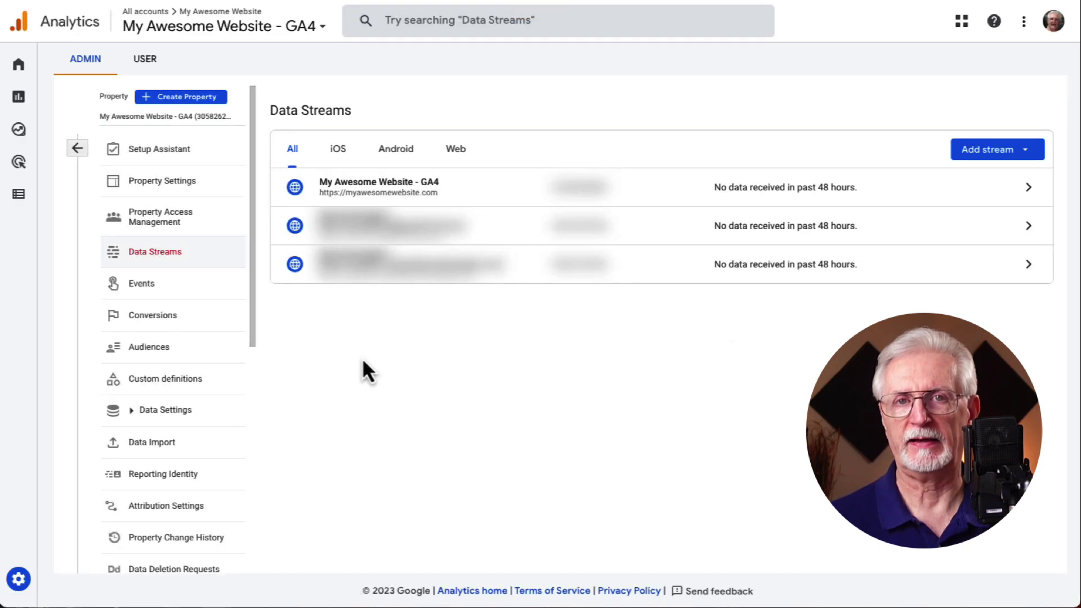
click(350, 186)
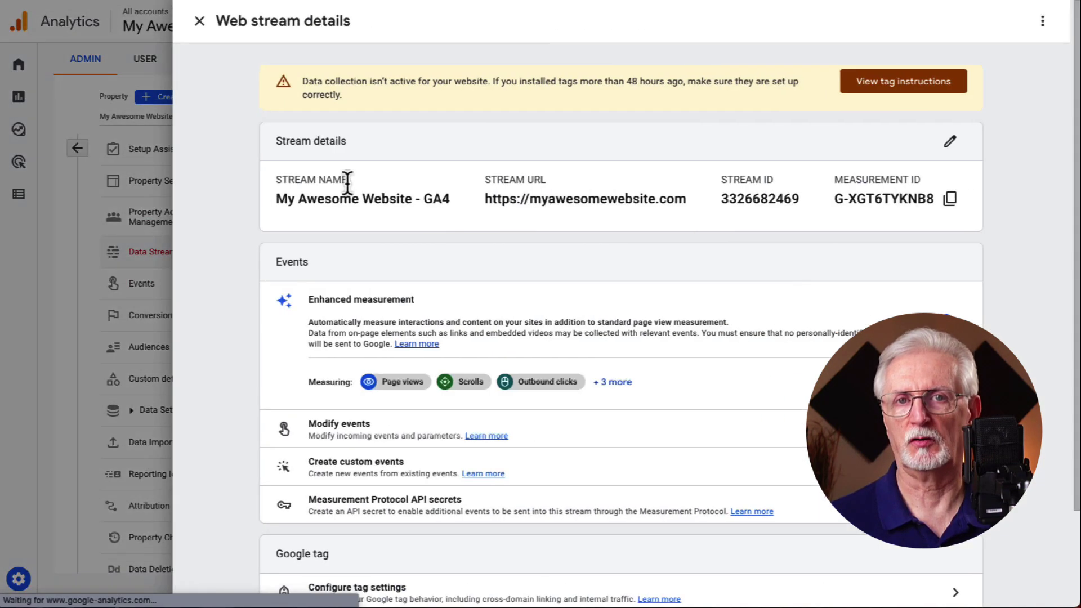
scroll(366, 338, down, 2)
click(409, 474)
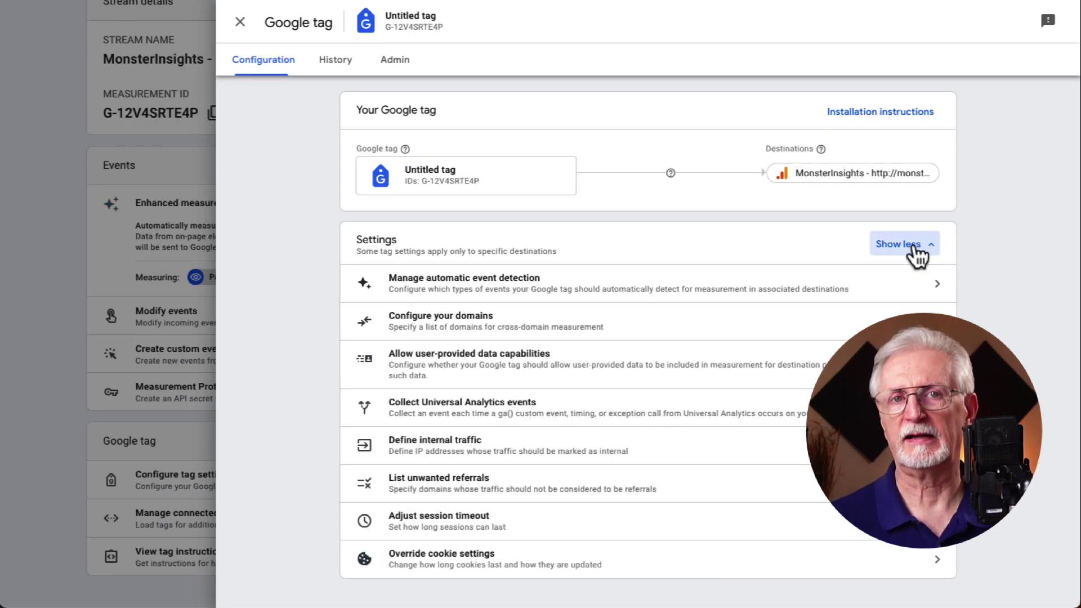
- Create the internal traffic rule 'Main Office' matching CIDR range 192.0.2.0/24
click(454, 450)
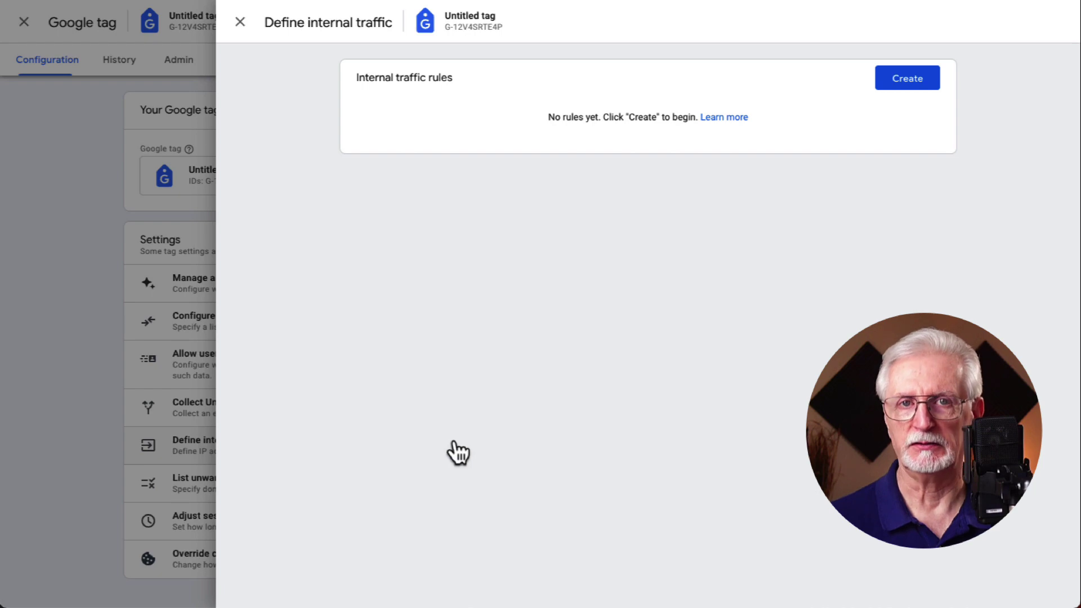
click(908, 81)
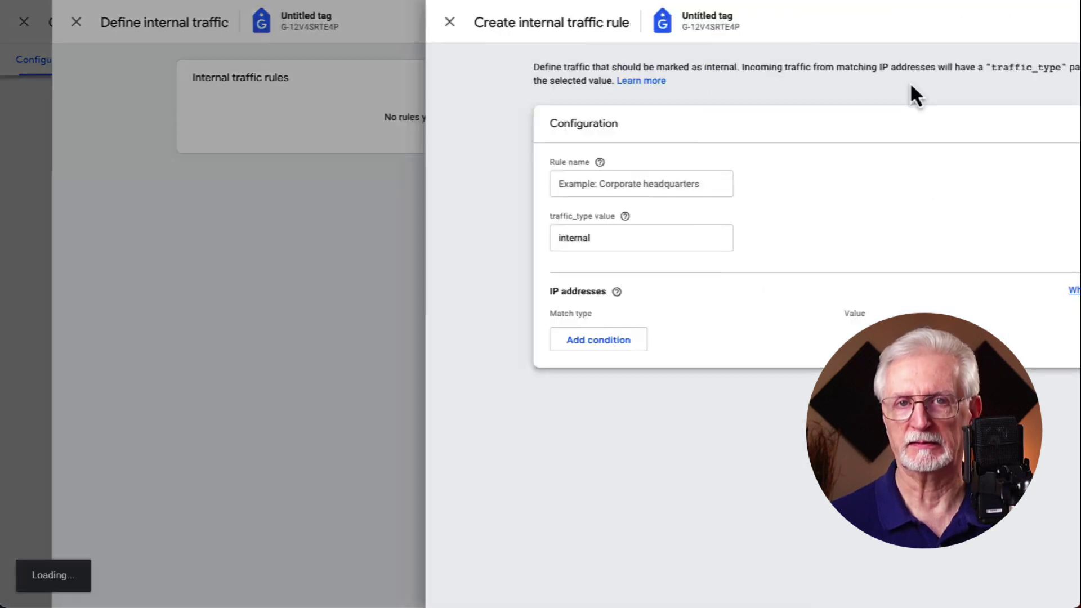
click(477, 184)
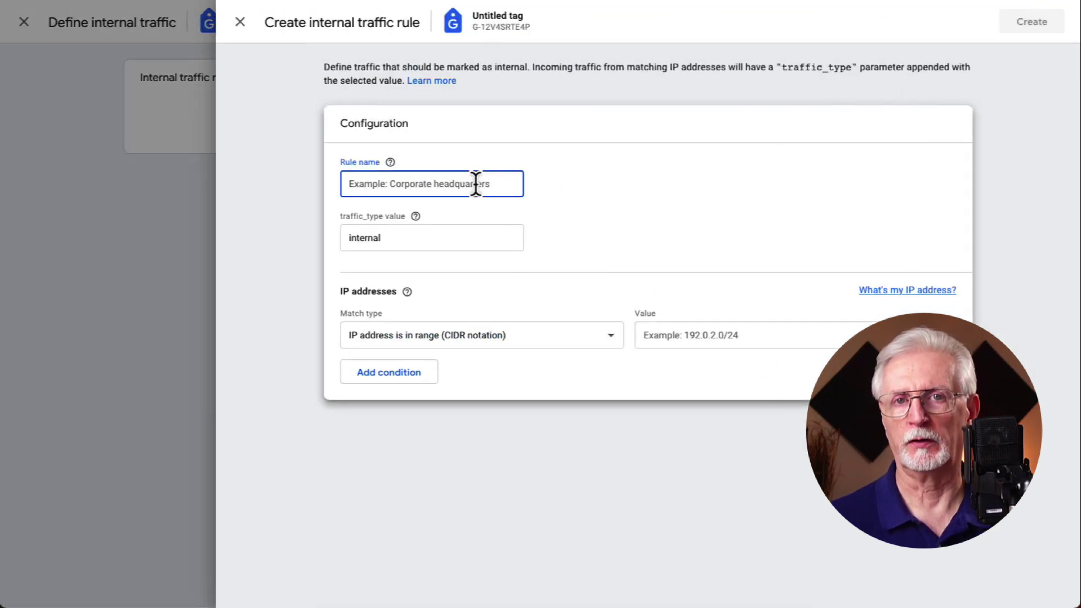
text(Main Office)
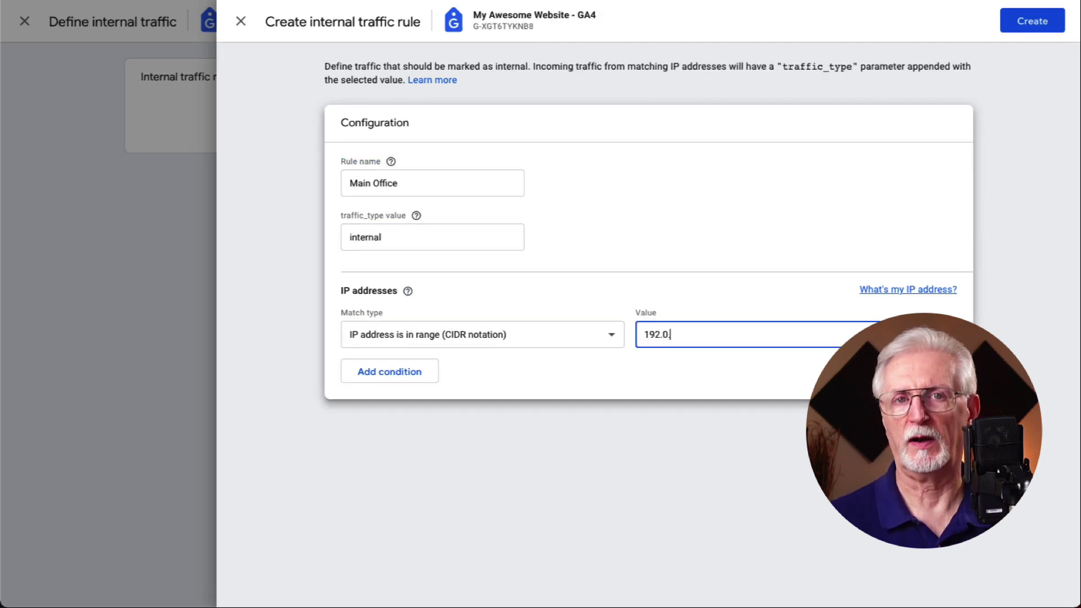
text(24)
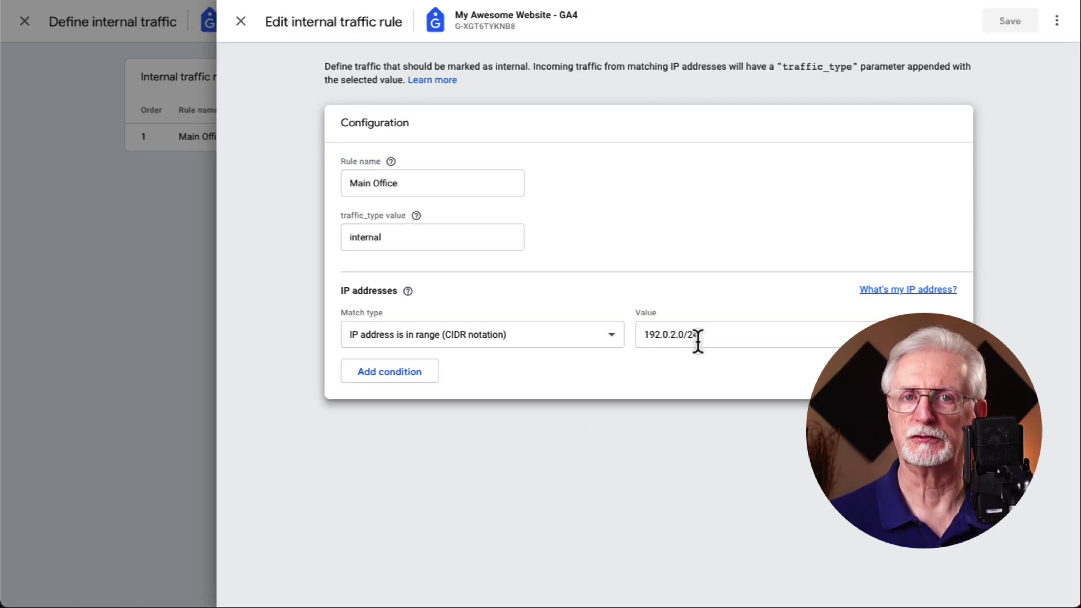
click(610, 333)
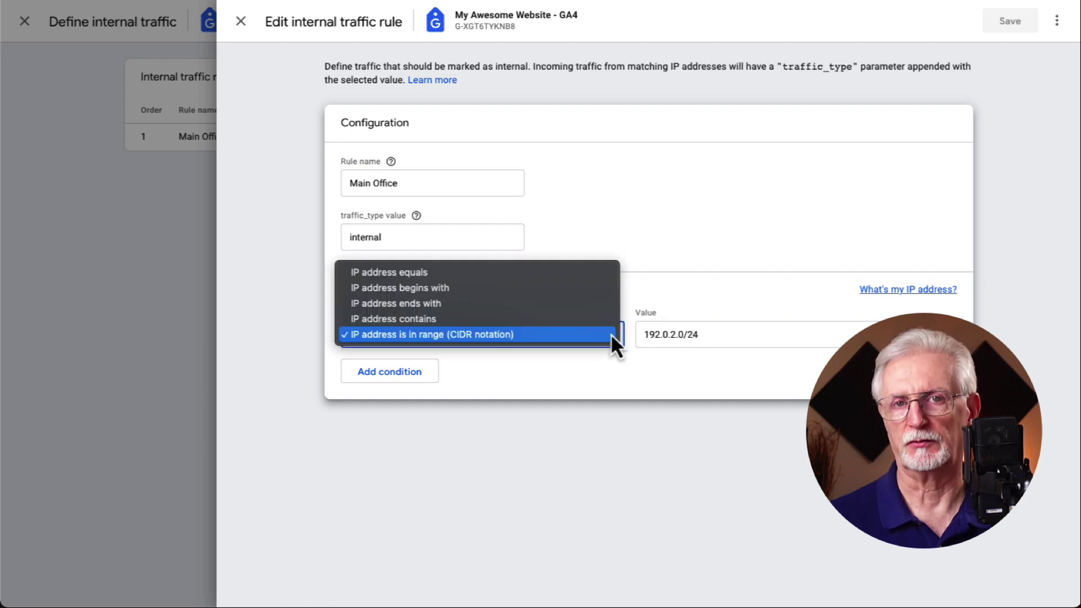
click(621, 365)
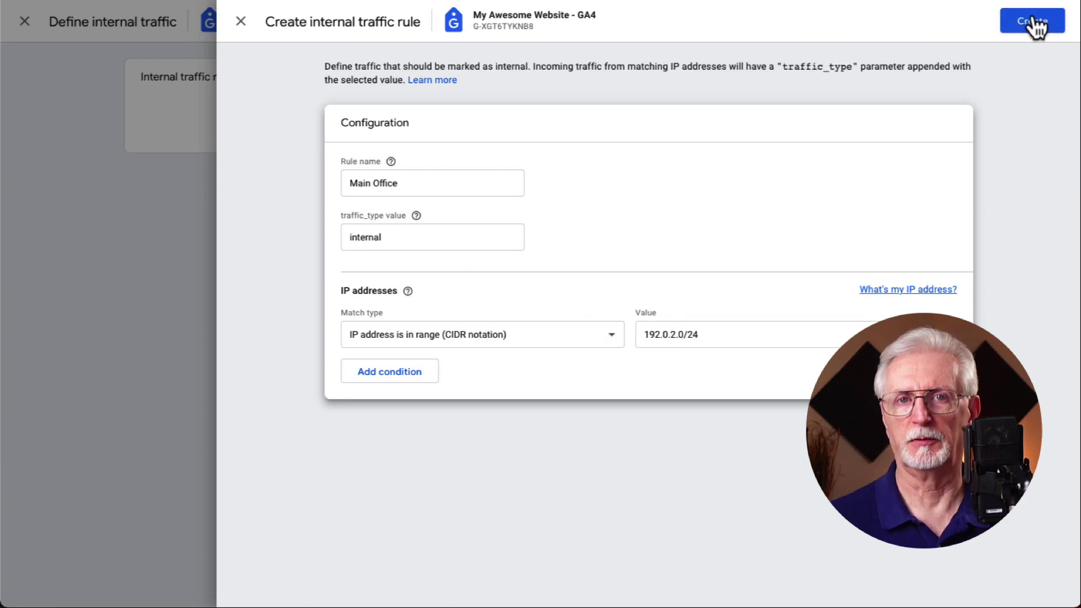
click(1031, 21)
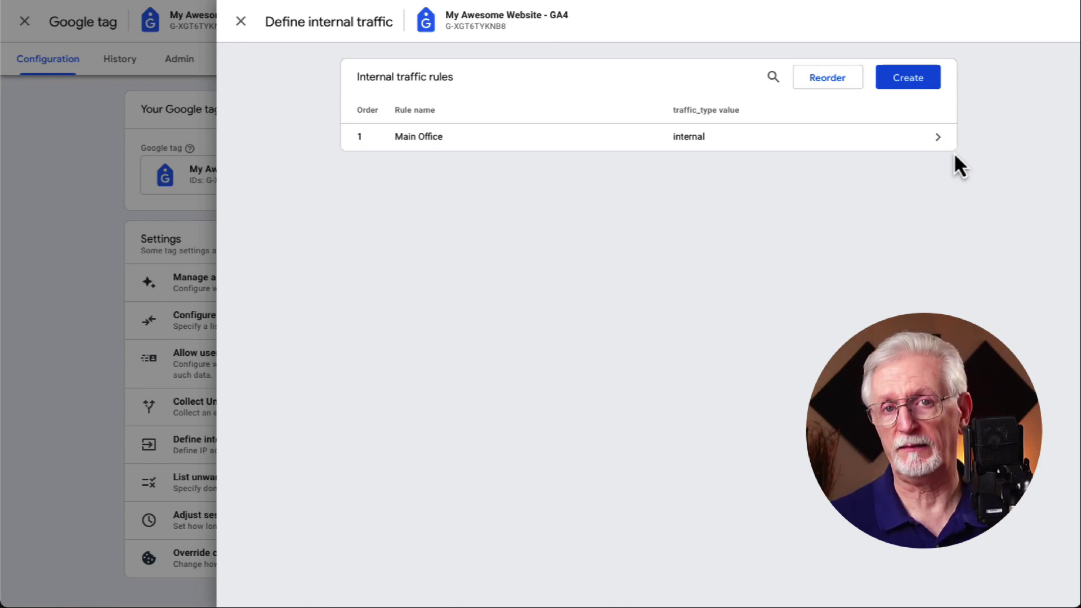
- Close the stream panels and go to Data Settings > Data Filters for the property
click(240, 23)
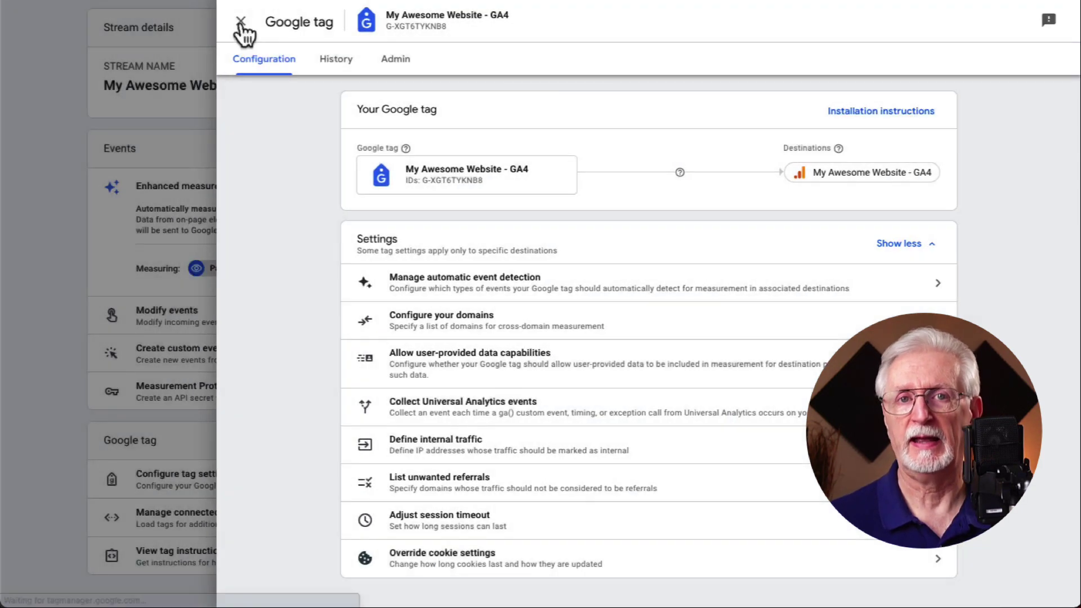
click(239, 22)
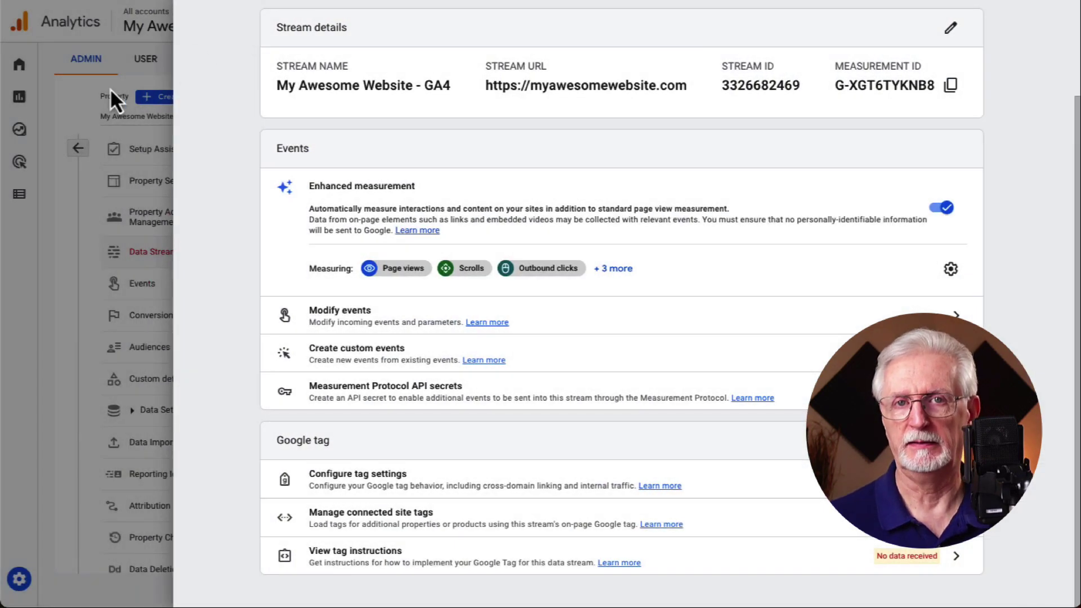
click(82, 93)
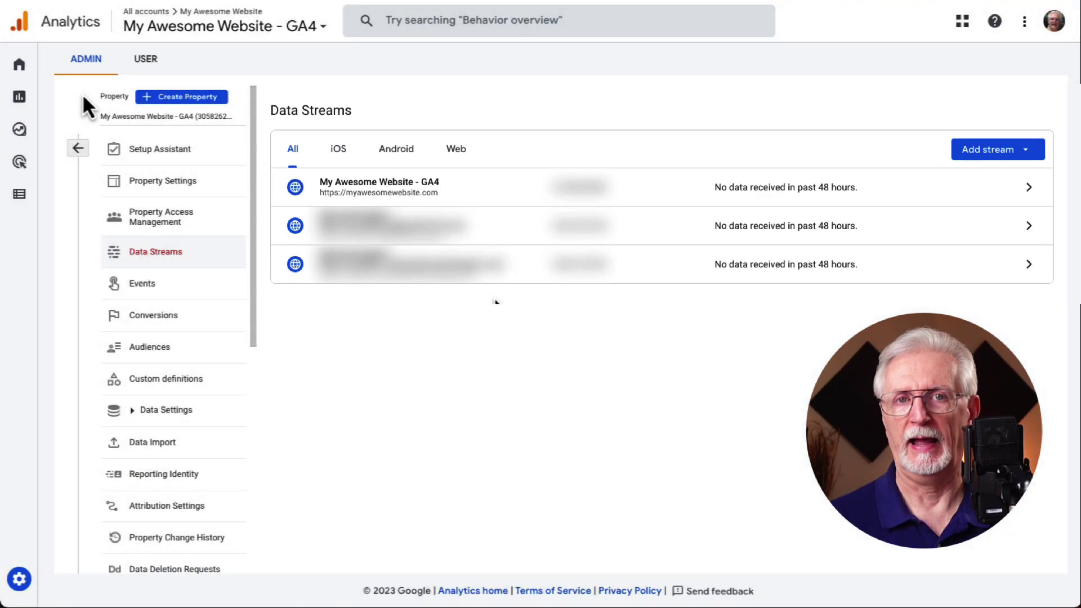
click(150, 417)
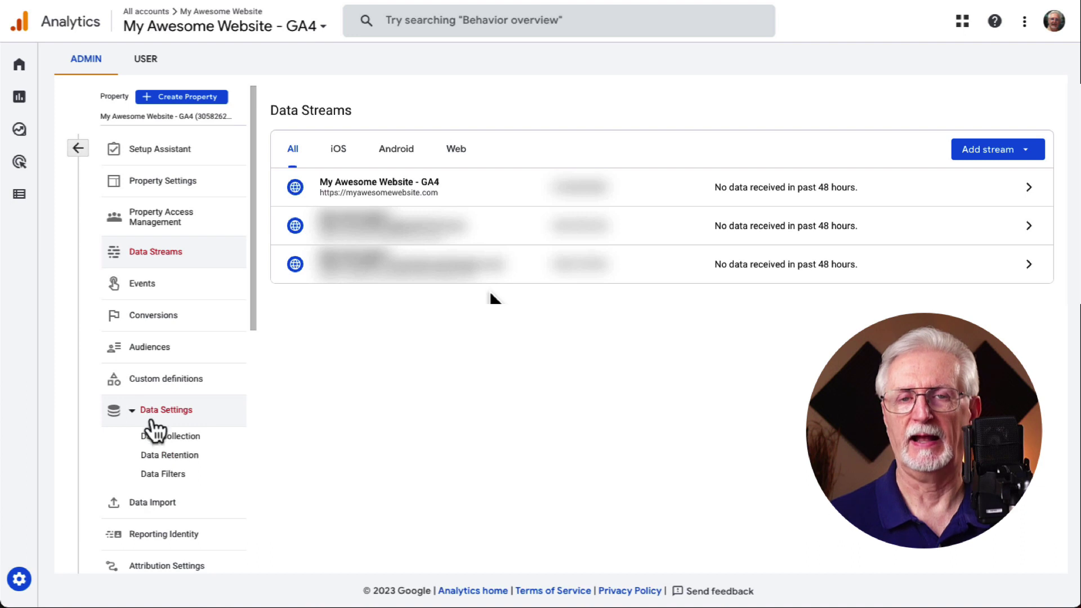
click(159, 476)
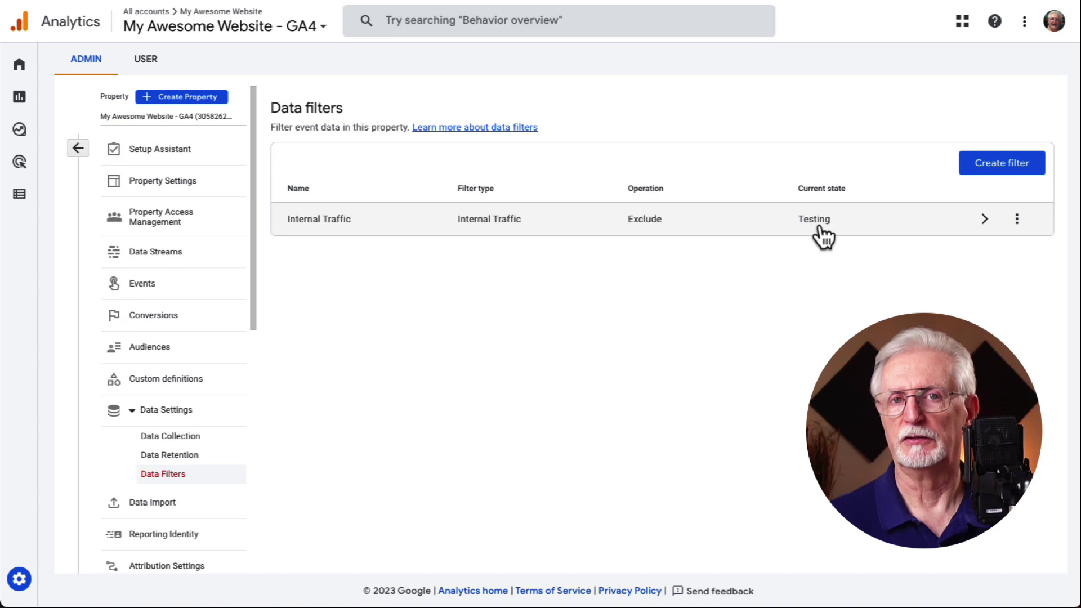
- Switch the Internal Traffic filter from Testing to Active, save, and confirm activation
click(984, 219)
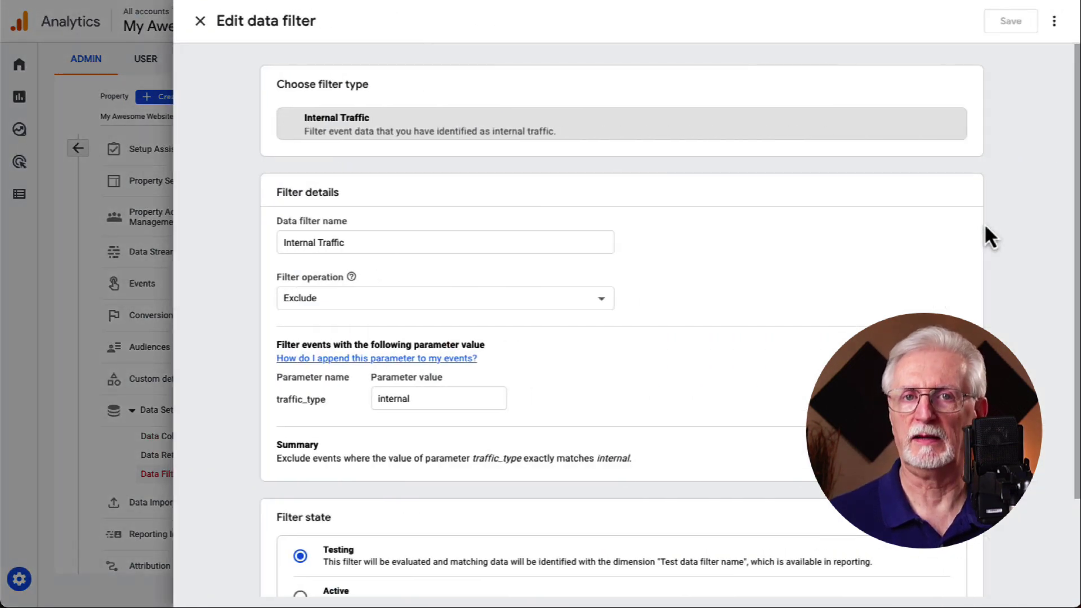
scroll(984, 222, down, 2)
click(301, 480)
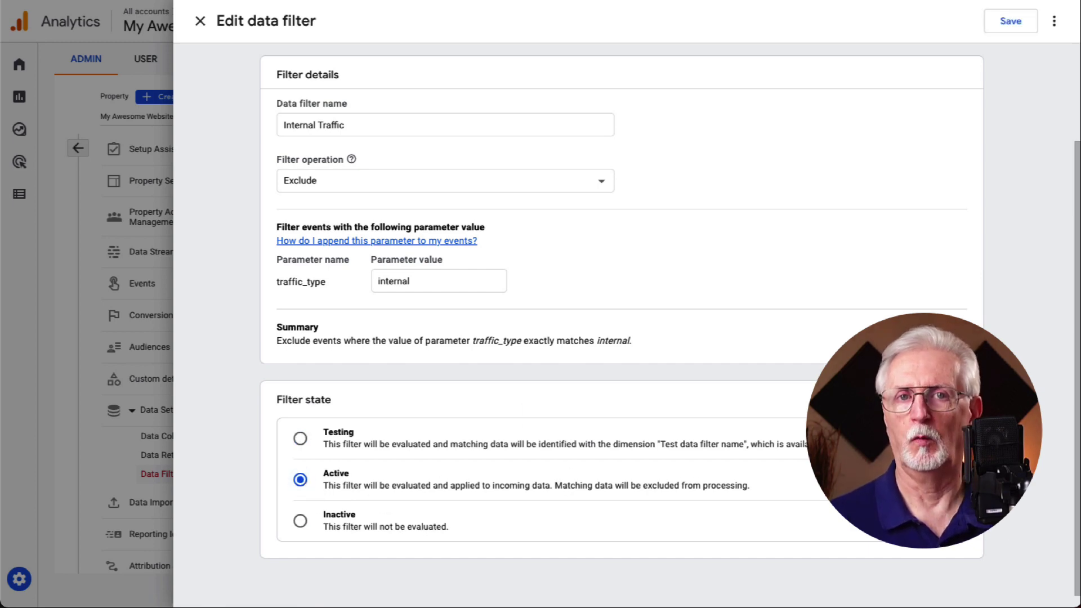
click(1007, 25)
click(691, 356)
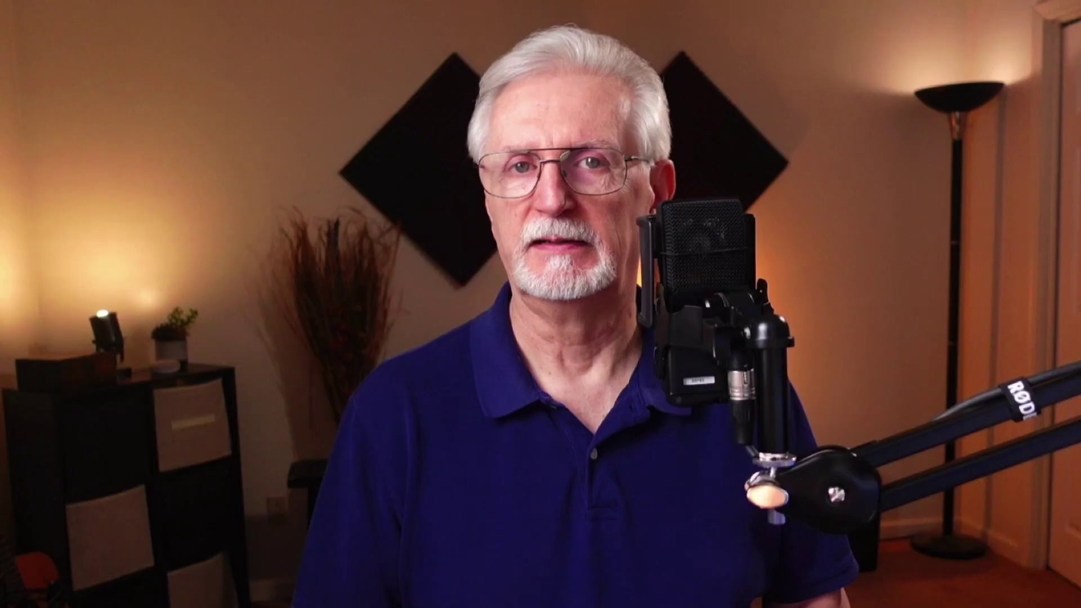